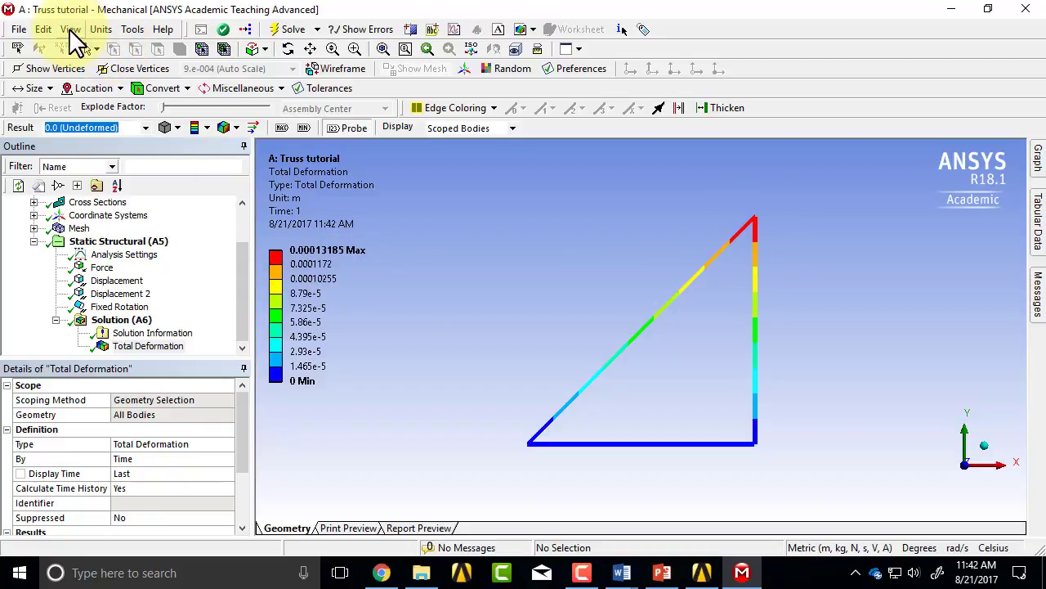
Step: Display the truss members as thick shells and beams and probe the total deformation on the diagonal member
left_click(71, 30)
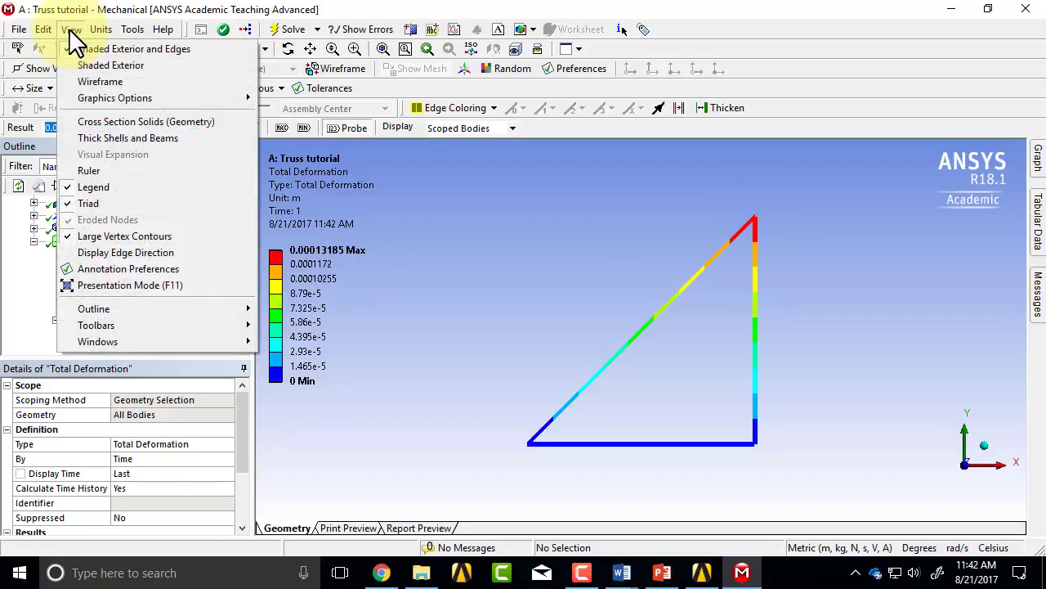
left_click(95, 137)
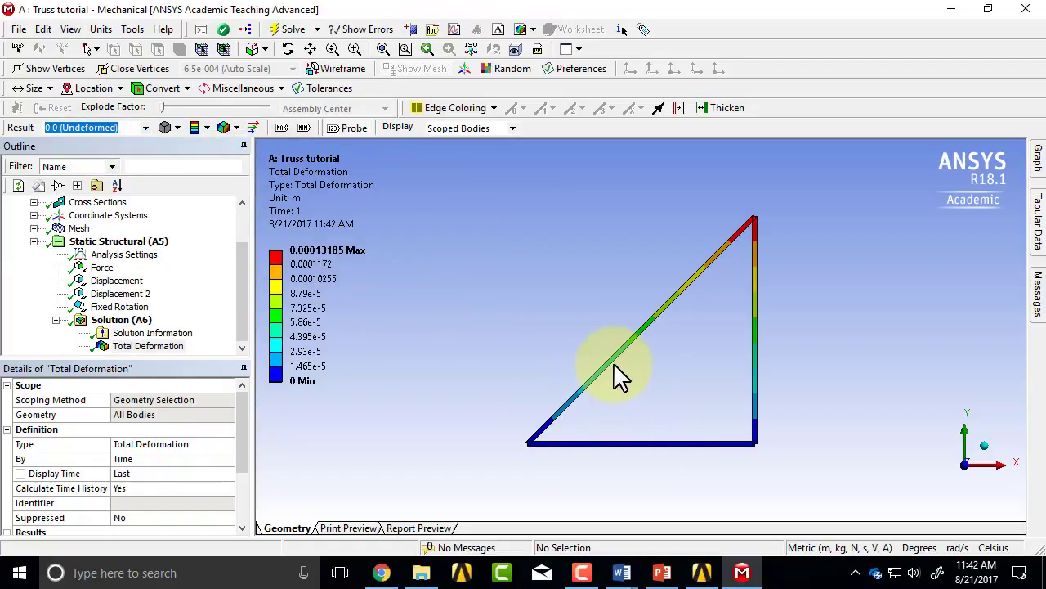
mouse_move(615, 360)
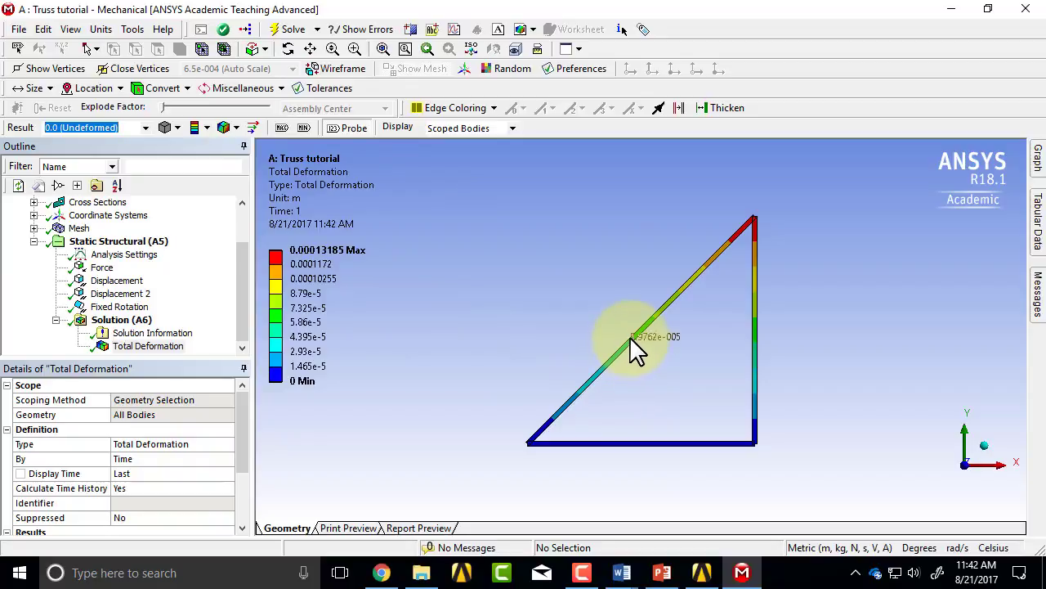
left_click(669, 301)
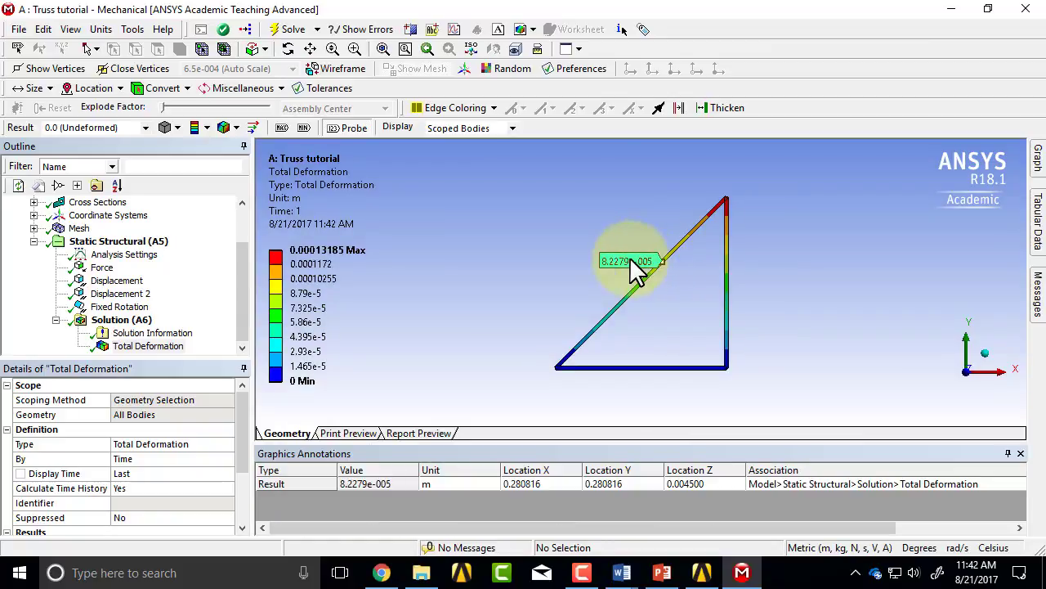
Step: Delete the probe label on the diagonal member and close the Graphics Annotations window
left_click(19, 48)
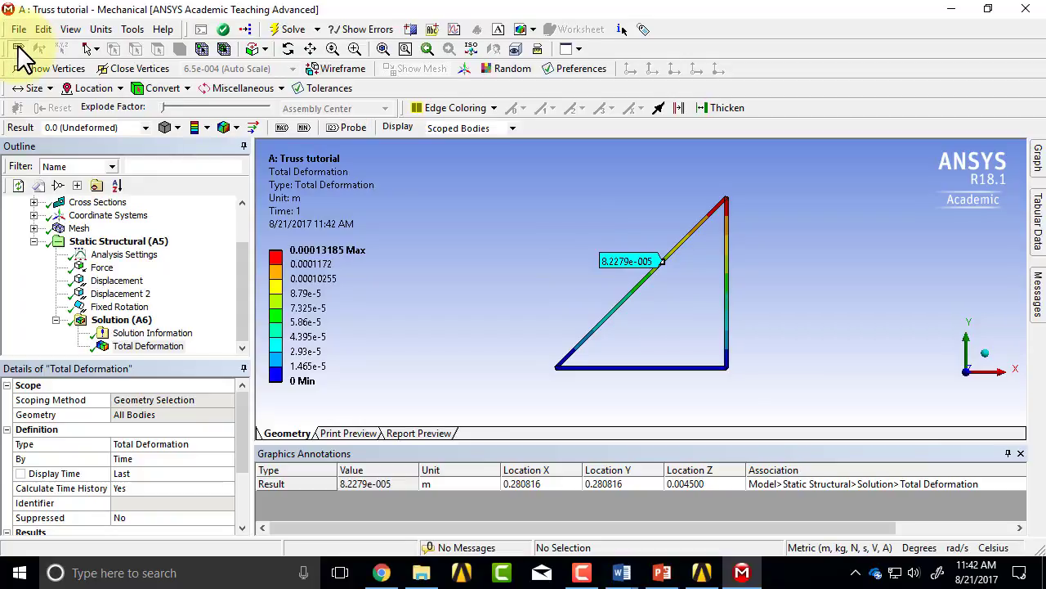
left_click(631, 264)
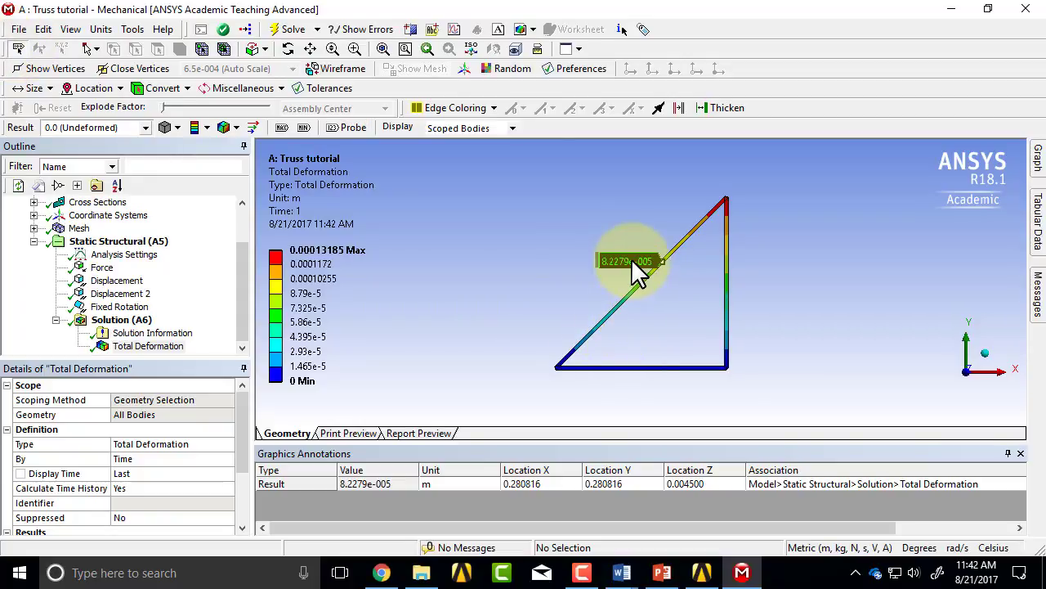
key("Delete")
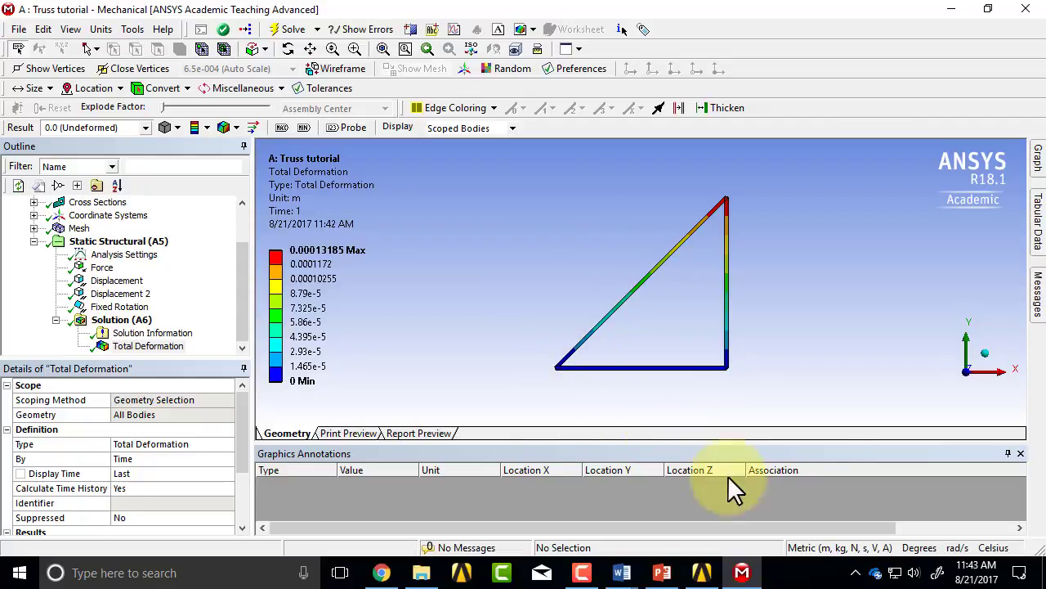
left_click(1020, 452)
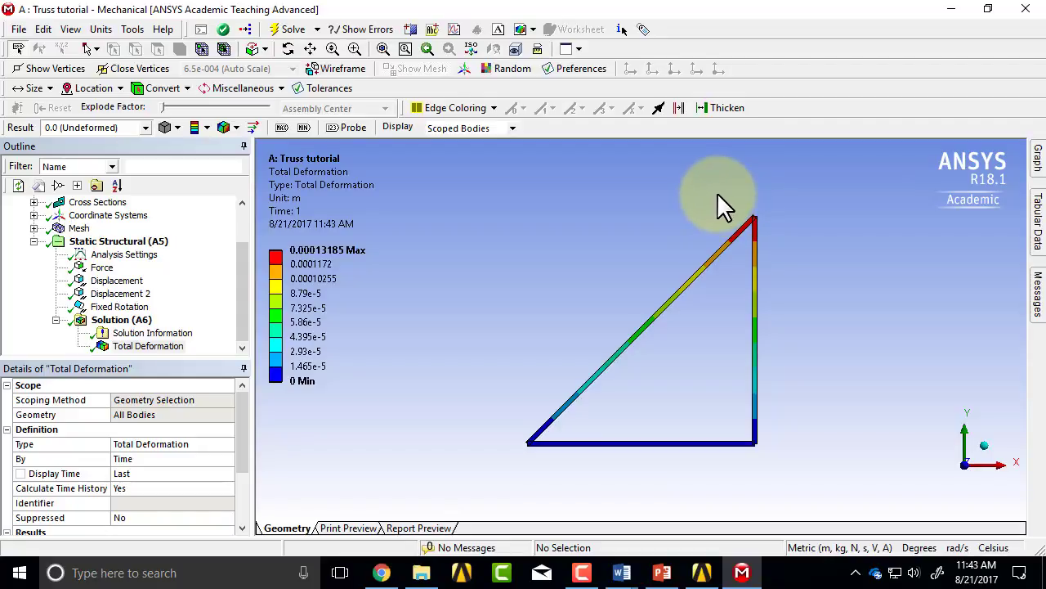
Step: Examine how the thick beam ends overlap at the truss's top joint, and turn off the thick shells and beams display
right_click_drag(717, 193, 800, 260)
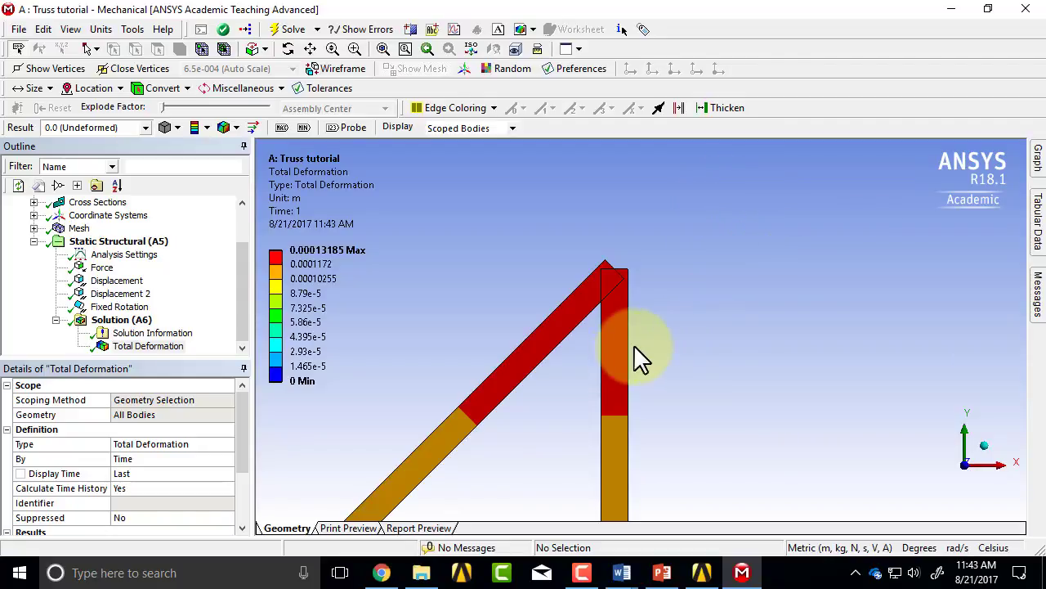
right_click_drag(490, 212, 621, 357)
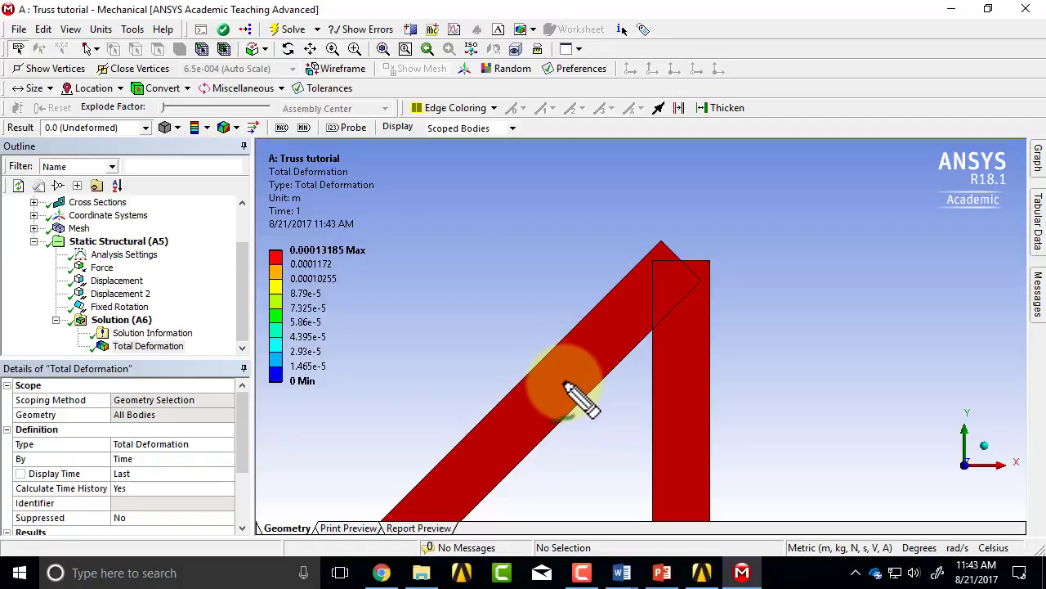
mouse_move(552, 400)
left_mouse_down()
mouse_move(603, 363)
mouse_move(622, 321)
mouse_move(679, 265)
mouse_move(675, 251)
mouse_move(690, 281)
mouse_move(690, 501)
left_mouse_up()
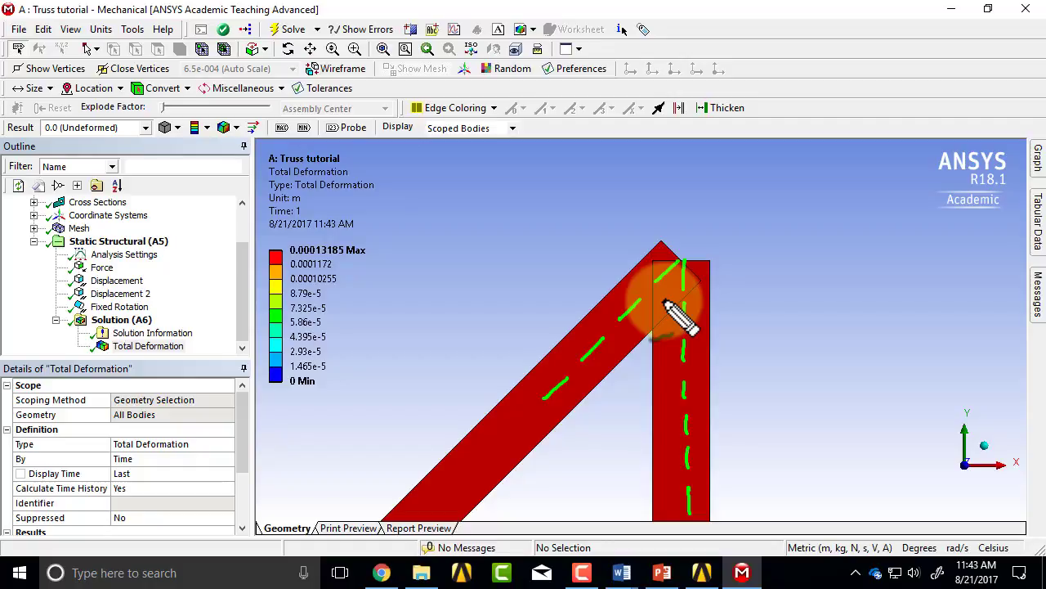
key("Escape")
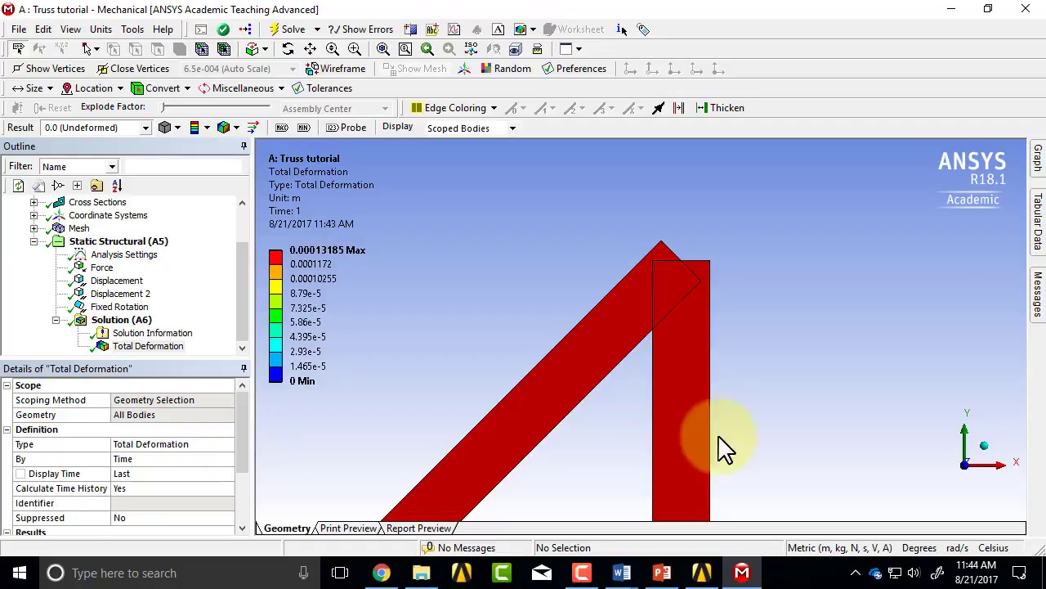
scroll(479, 308, "down", 5)
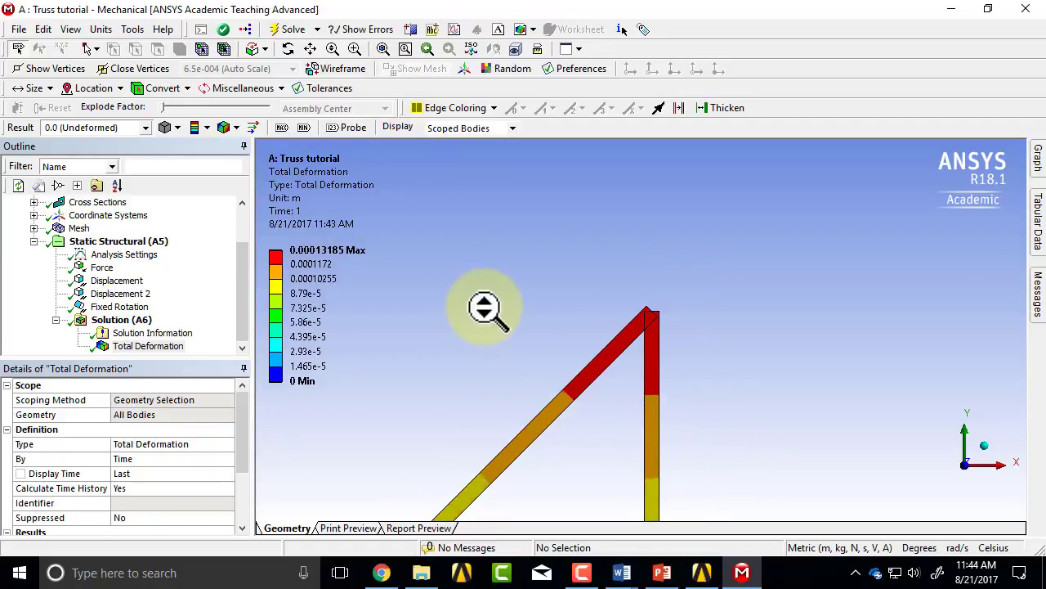
scroll(485, 308, "down", 3)
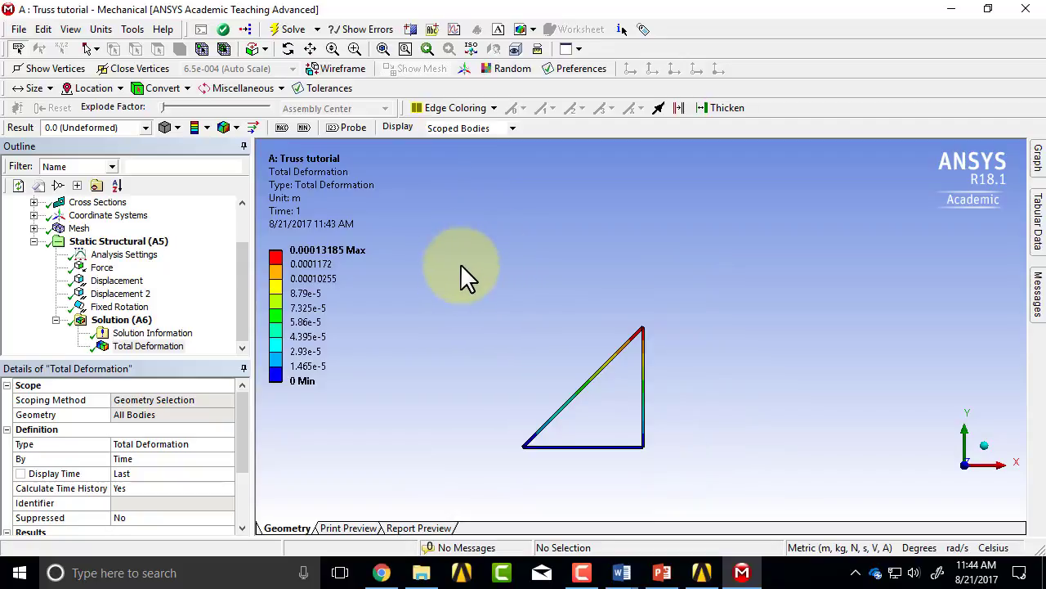
right_click_drag(460, 264, 708, 478)
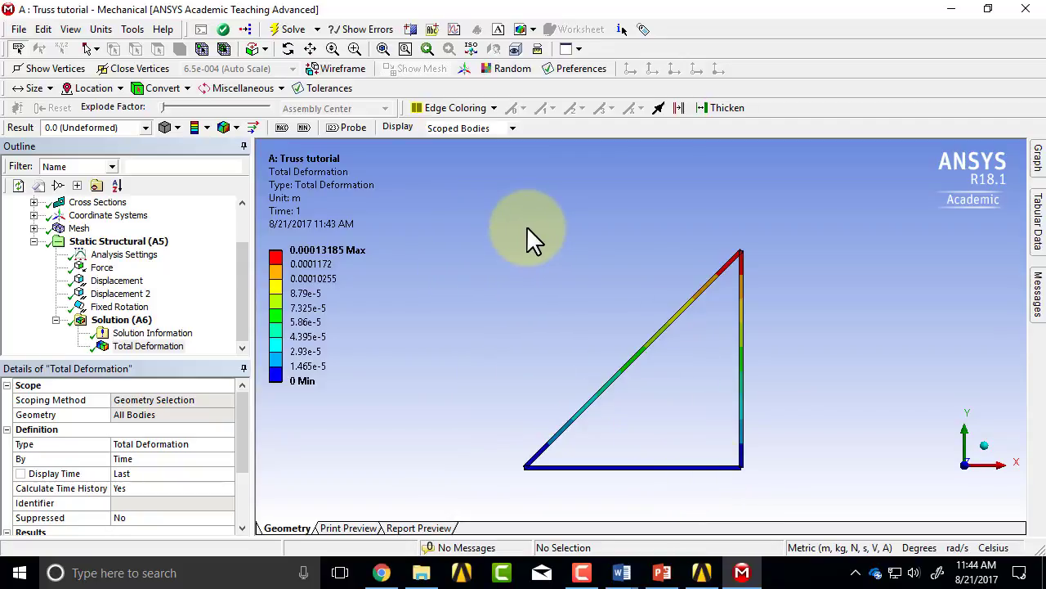
left_click(69, 31)
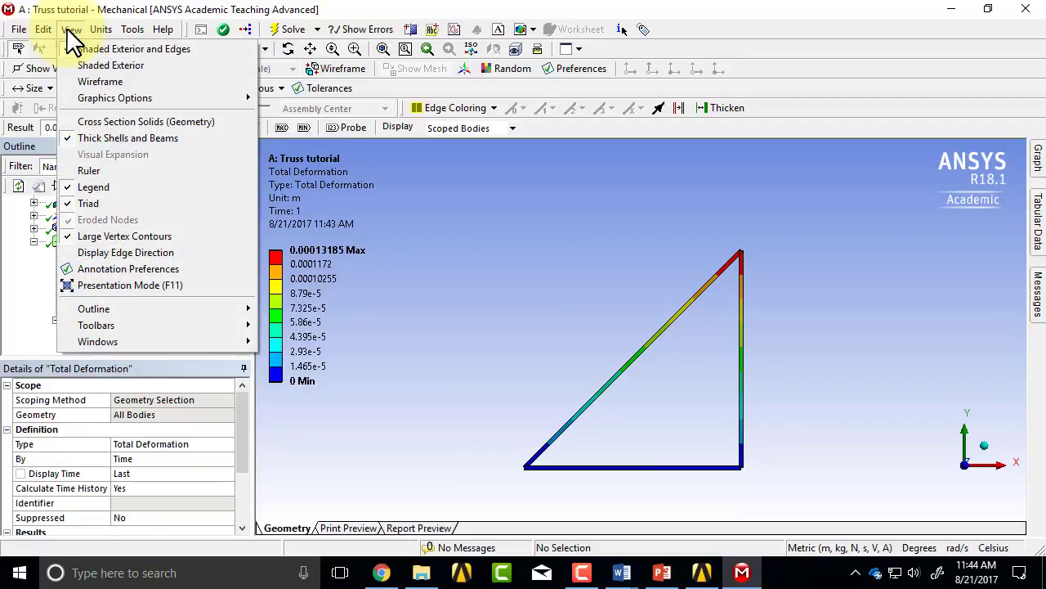
left_click(130, 137)
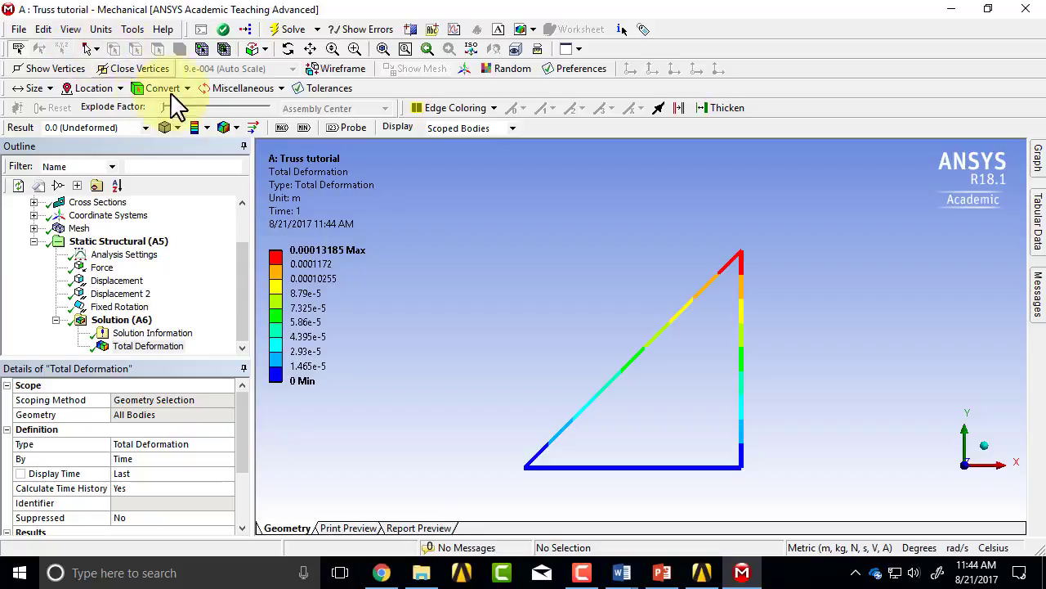
Step: Add a deformation probe to the solution, scoped to the truss's top vertex at (0.45, 0.45, 0) m
left_click(130, 321)
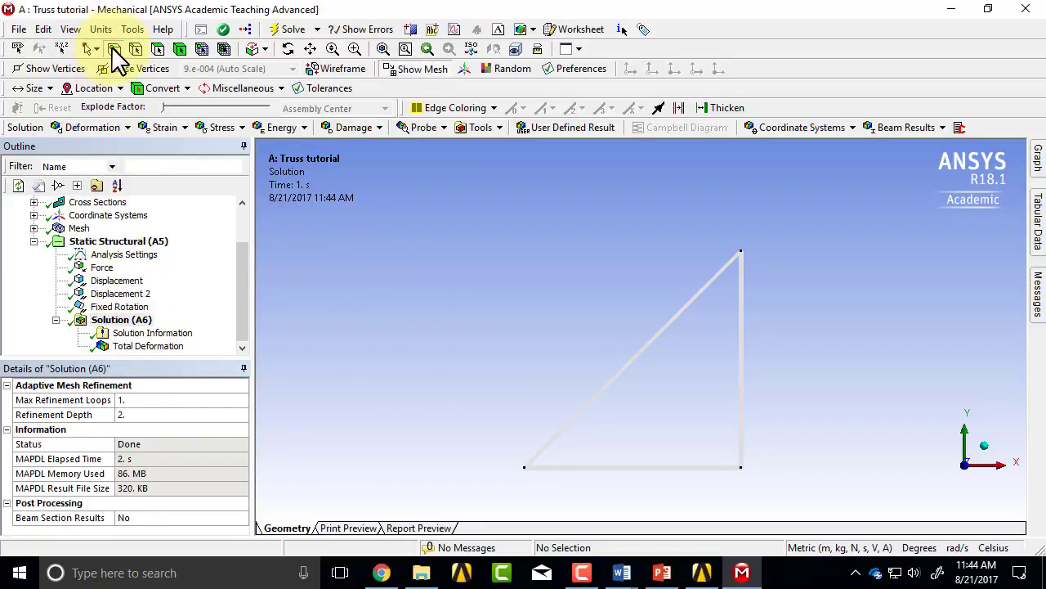
left_click(742, 251)
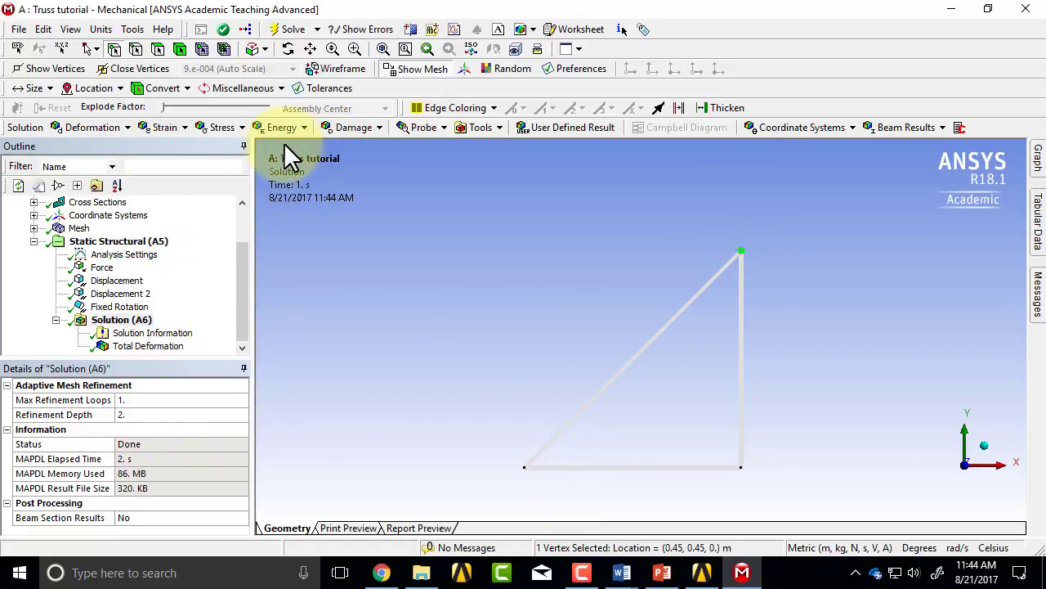
left_click(443, 129)
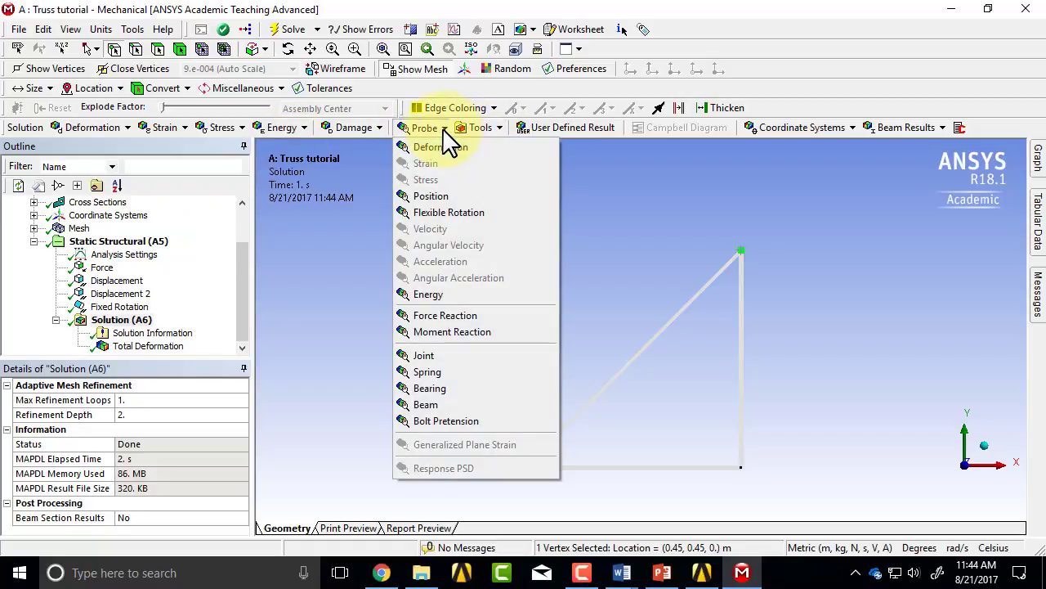
left_click(438, 148)
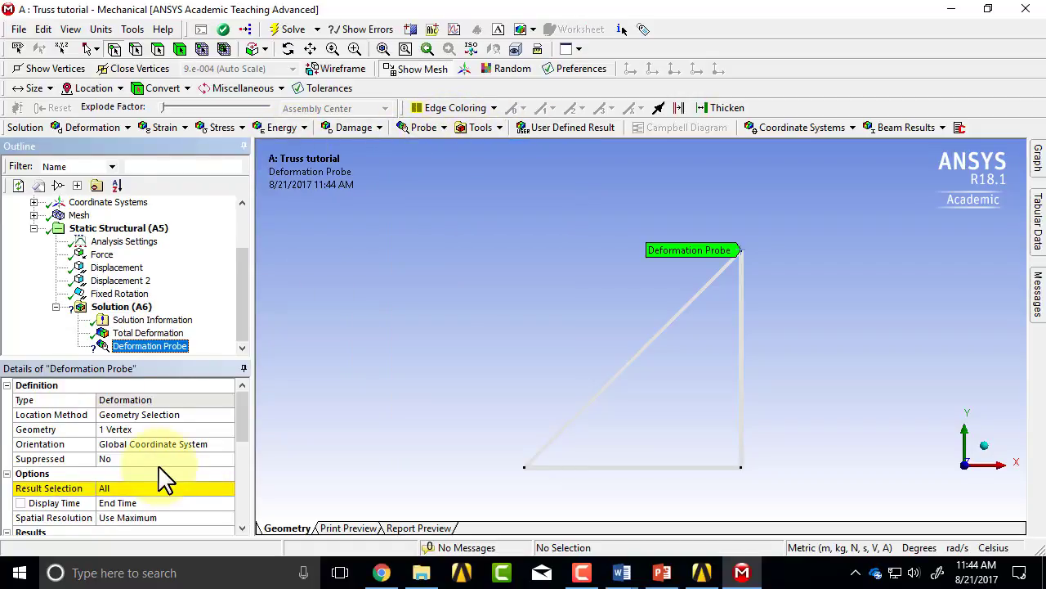
left_click(114, 430)
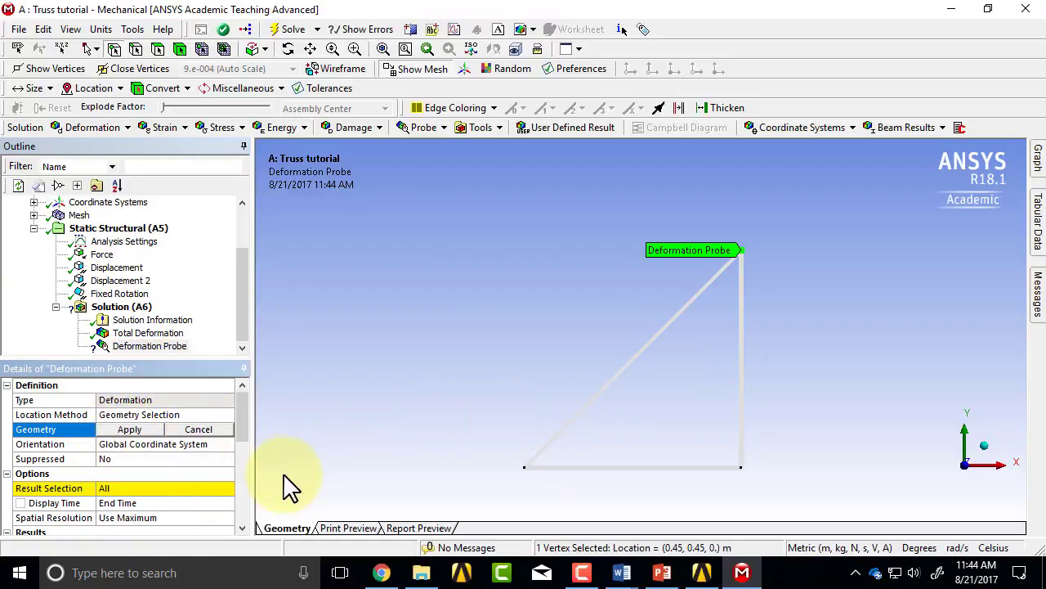
left_click(131, 431)
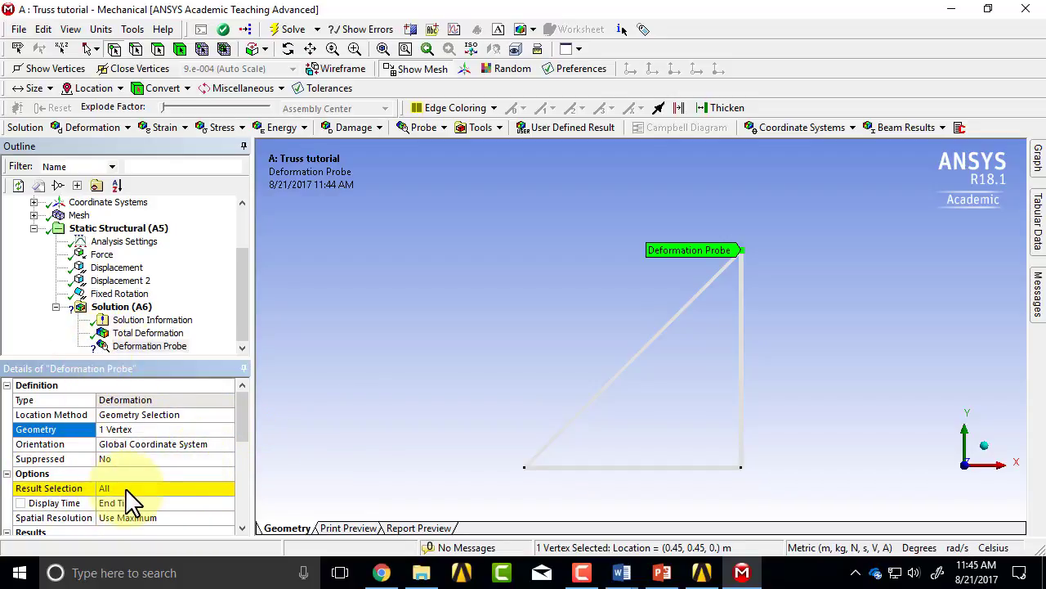
Step: Set the deformation probe's result selection to X Axis and evaluate all results
left_click(227, 489)
left_click(228, 489)
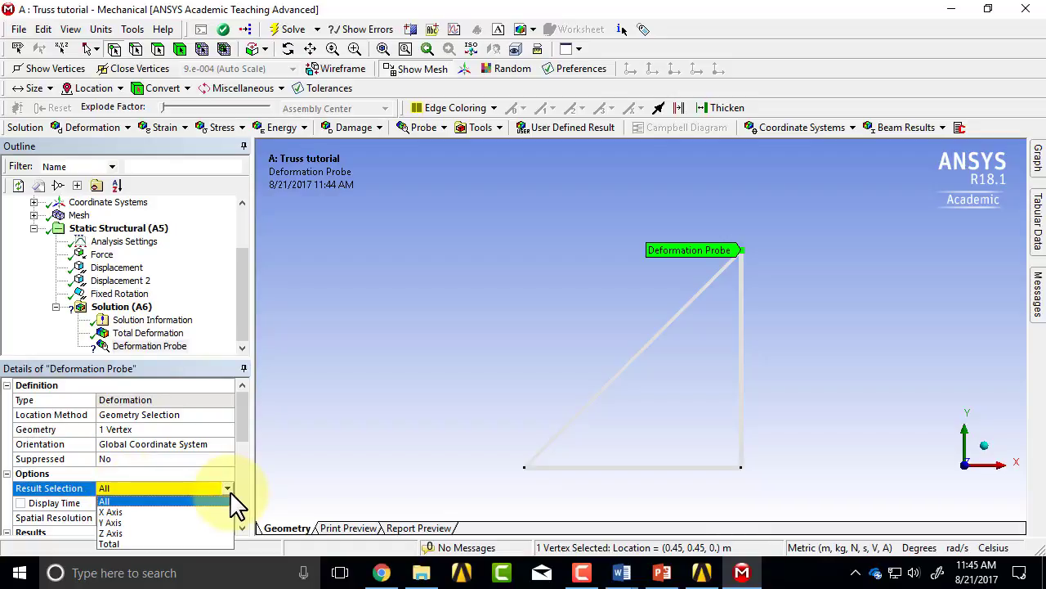
left_click(188, 513)
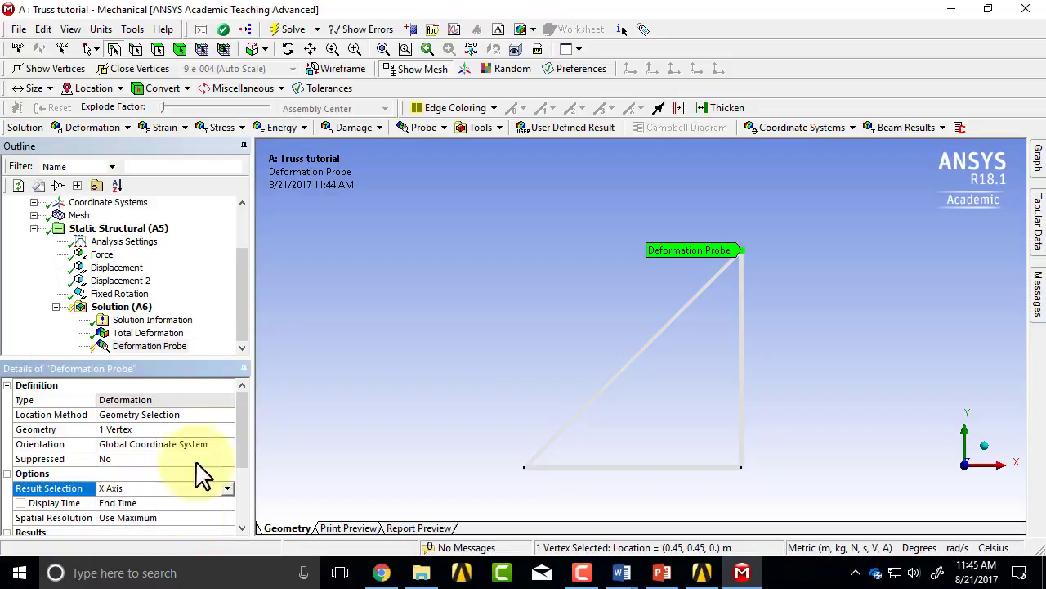
right_click(140, 348)
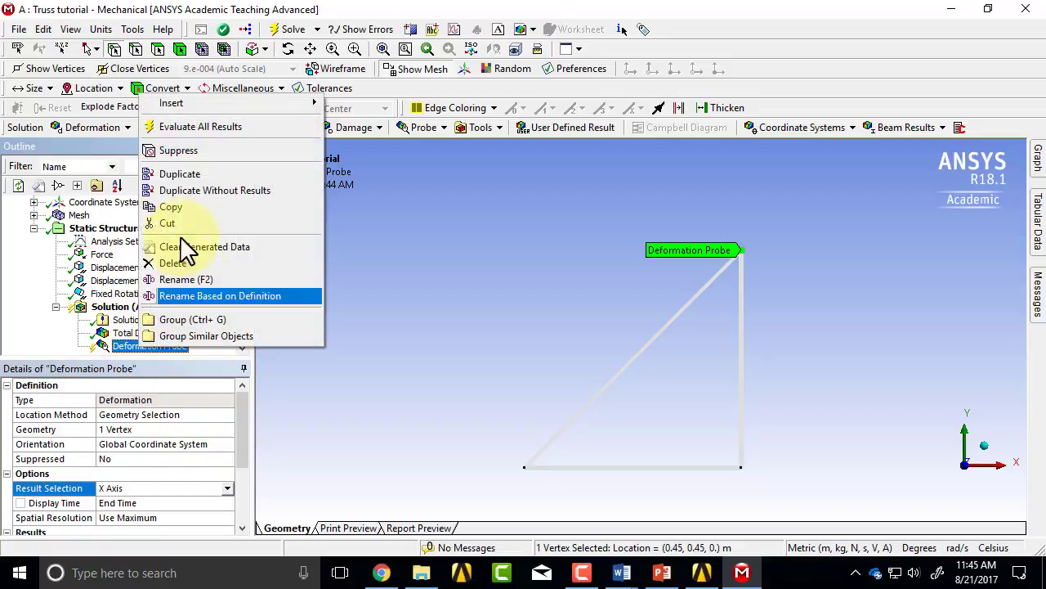
left_click(192, 129)
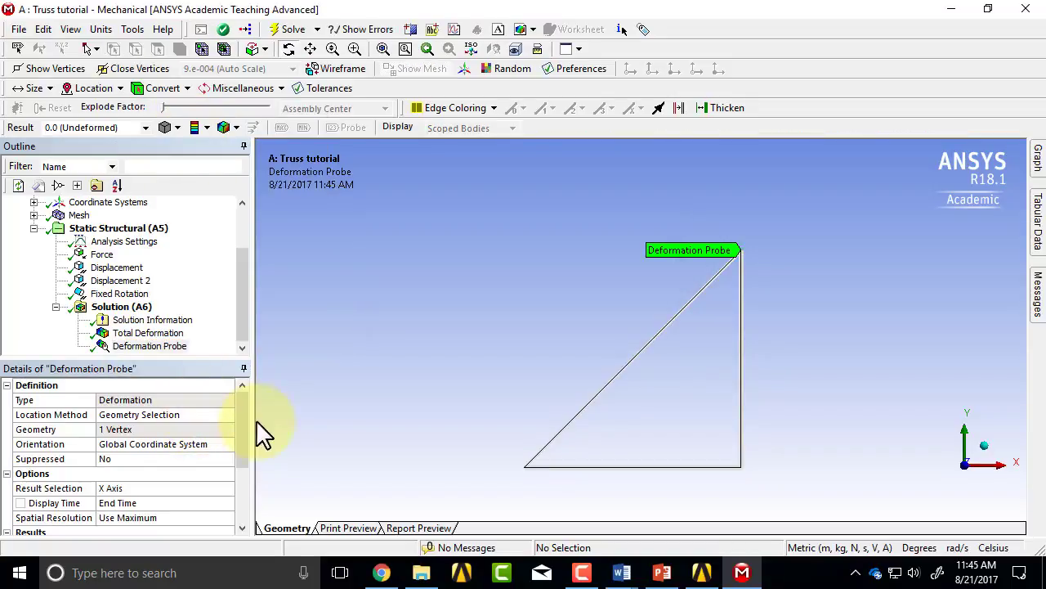
Step: Read the X-axis displacement in the deformation probe's results
left_click_drag(238, 422, 238, 458)
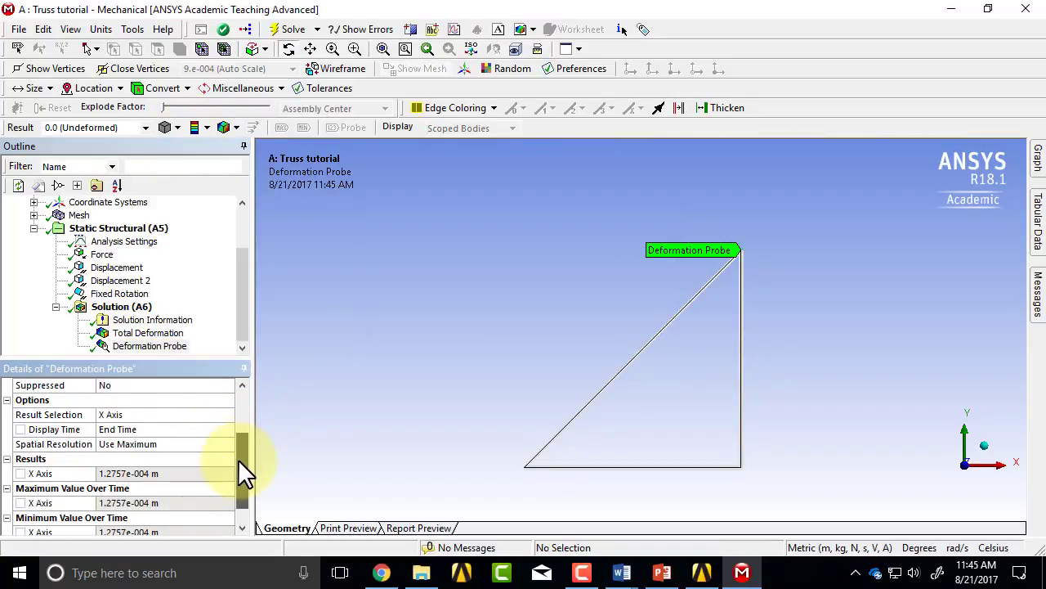
left_click(6, 459)
left_click(6, 460)
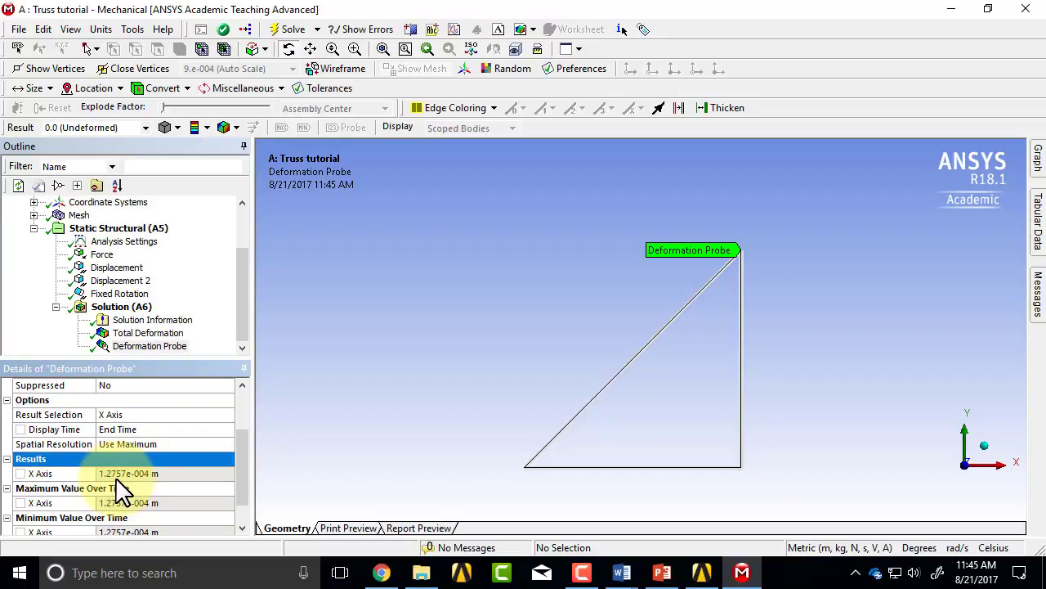
key("ctrl+shift+d")
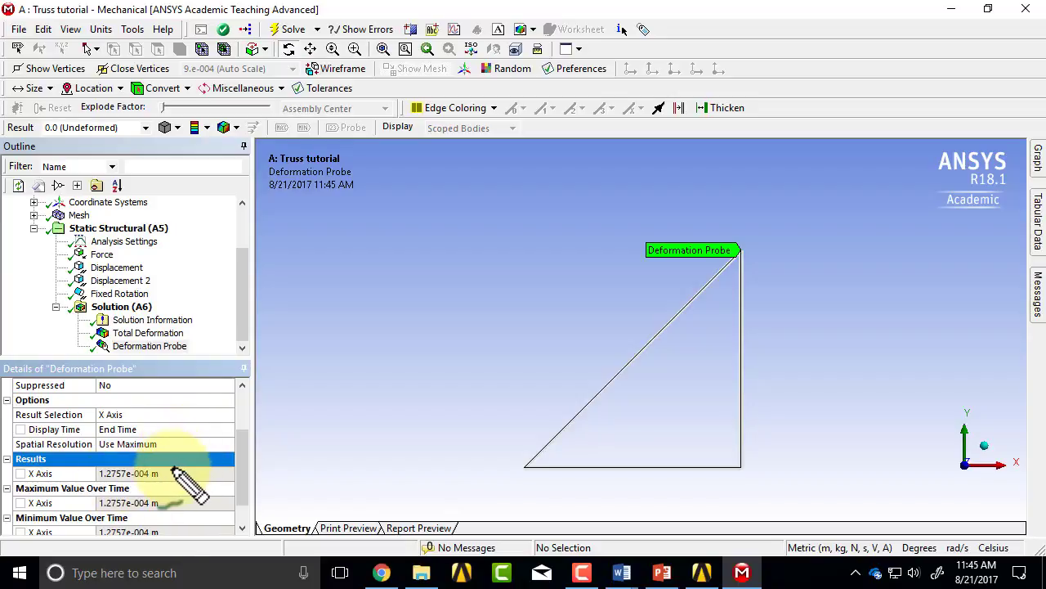
mouse_move(170, 464)
left_mouse_down()
mouse_move(207, 487)
mouse_move(197, 488)
left_mouse_up()
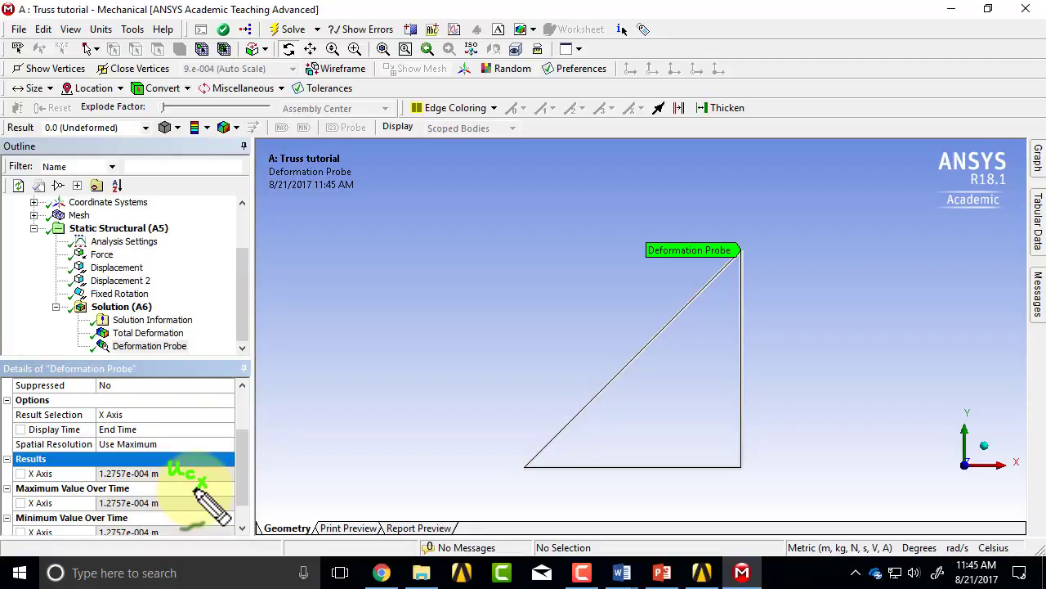
key("Escape")
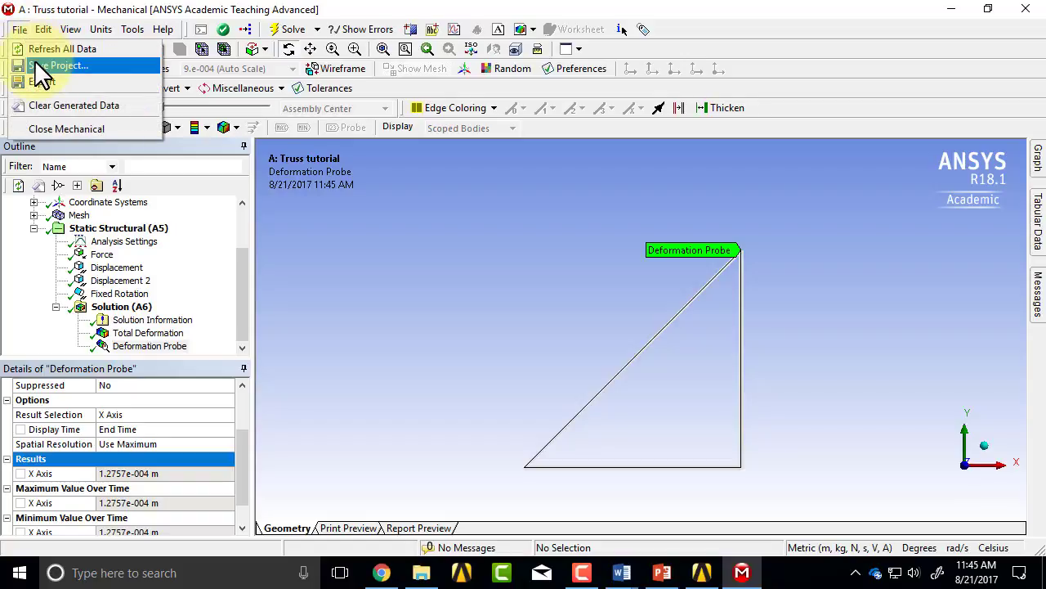
Step: Save the project
left_click(49, 65)
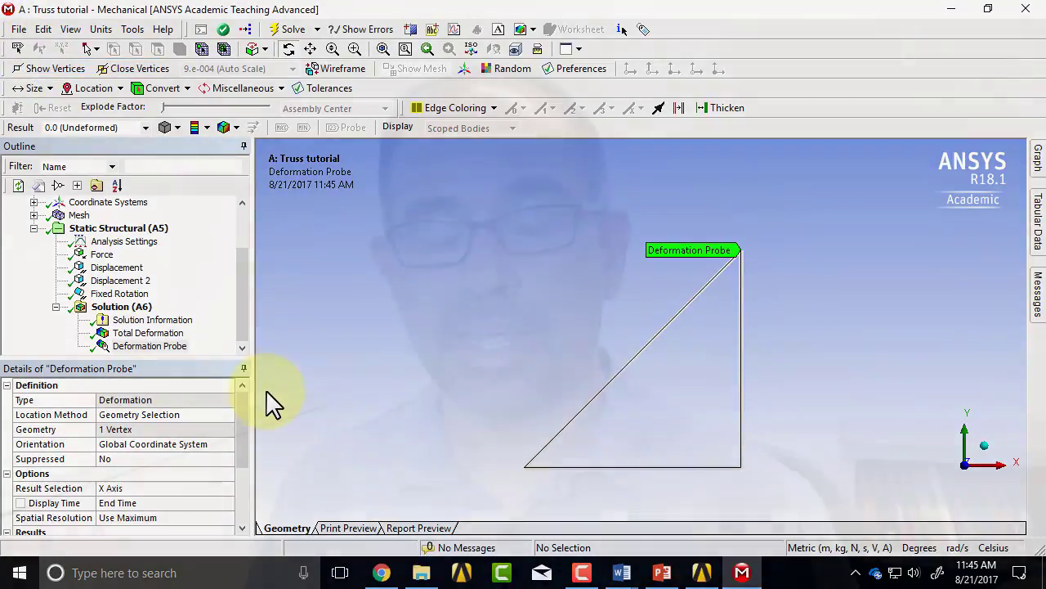